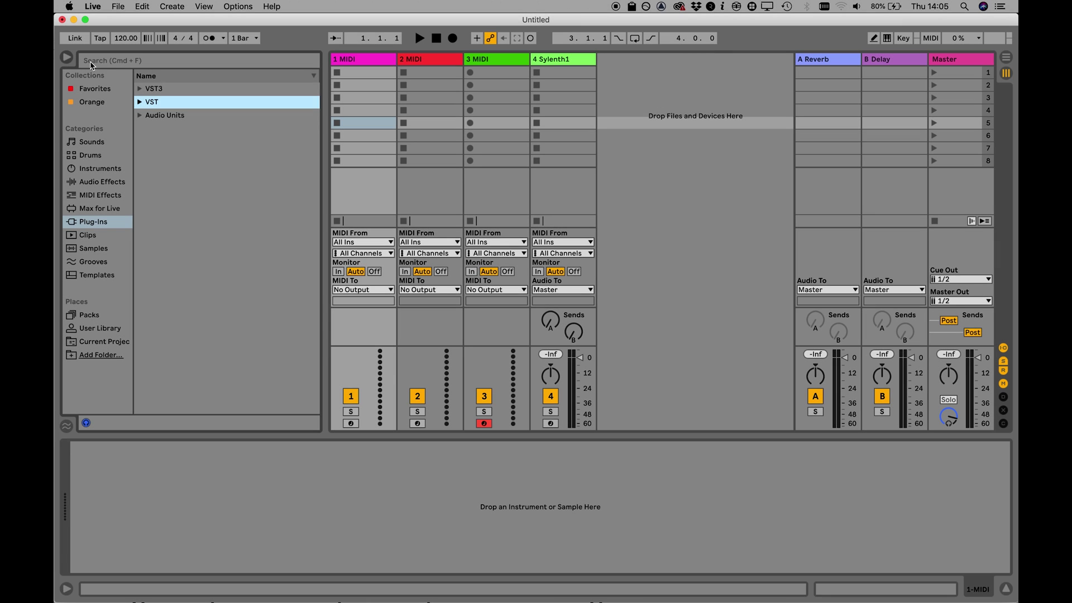
Search the browser for MTS and load MTS-ESP Master from VST onto track 1
click(90, 61)
text(MTS)
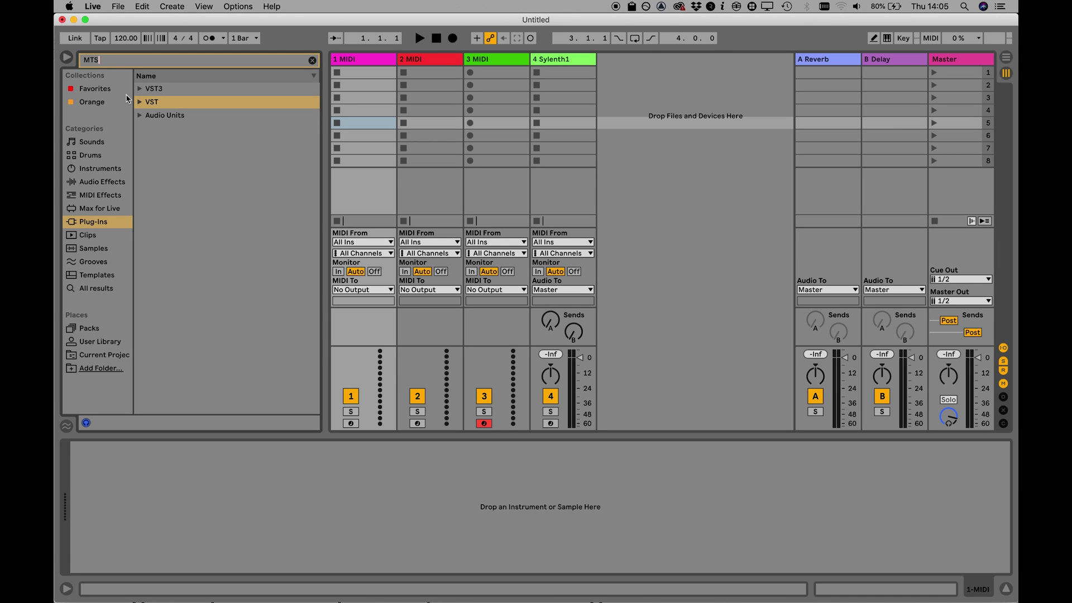
click(139, 102)
double_click(181, 142)
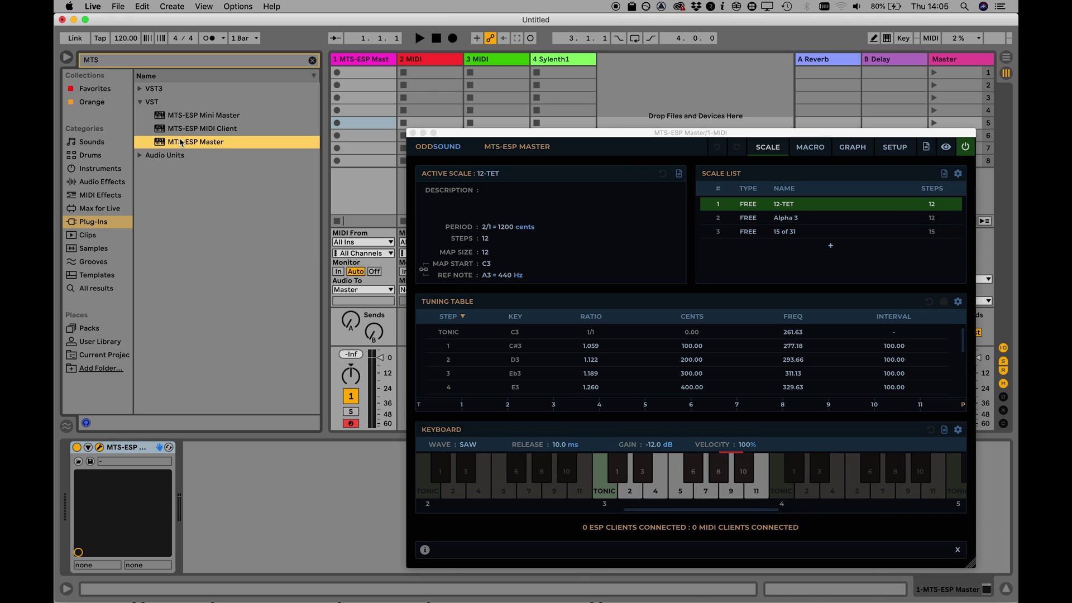
Set the MTS-ESP Master active scale to Alpha 3 in the Scale List
click(779, 220)
click(810, 230)
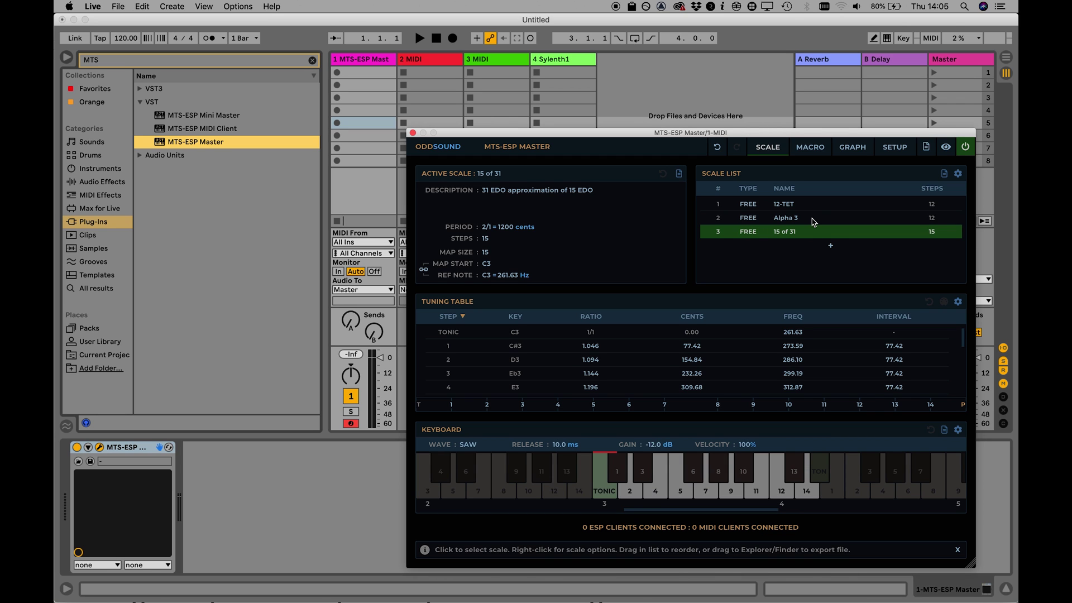
click(813, 222)
Load Serum from Audio Units > Xfer Records onto track 2 and check its MTS-ESP: Alpha 3 tuning
click(430, 60)
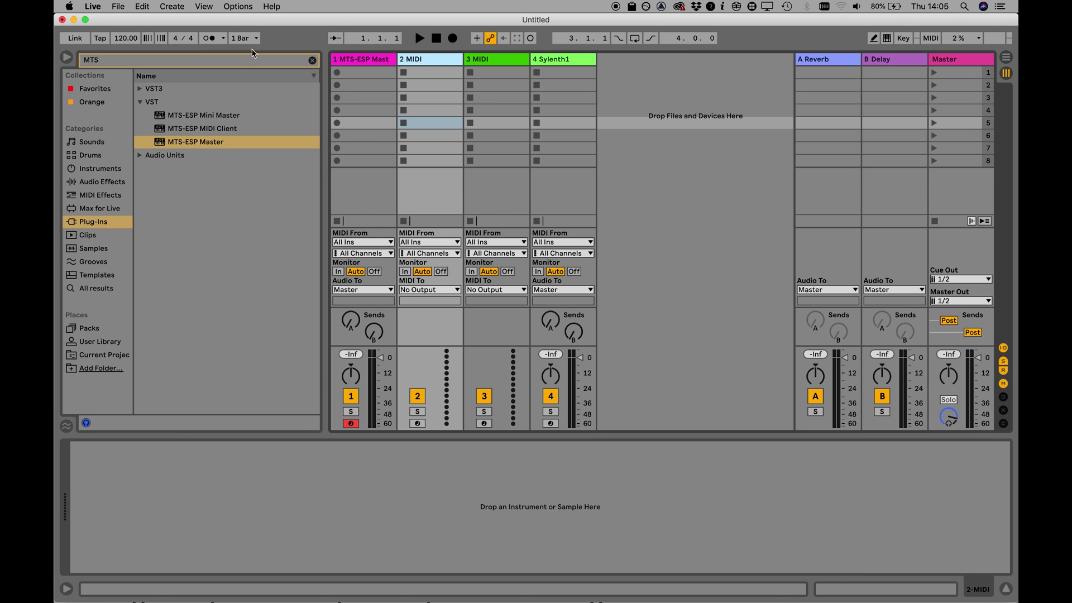
click(249, 60)
text(serum)
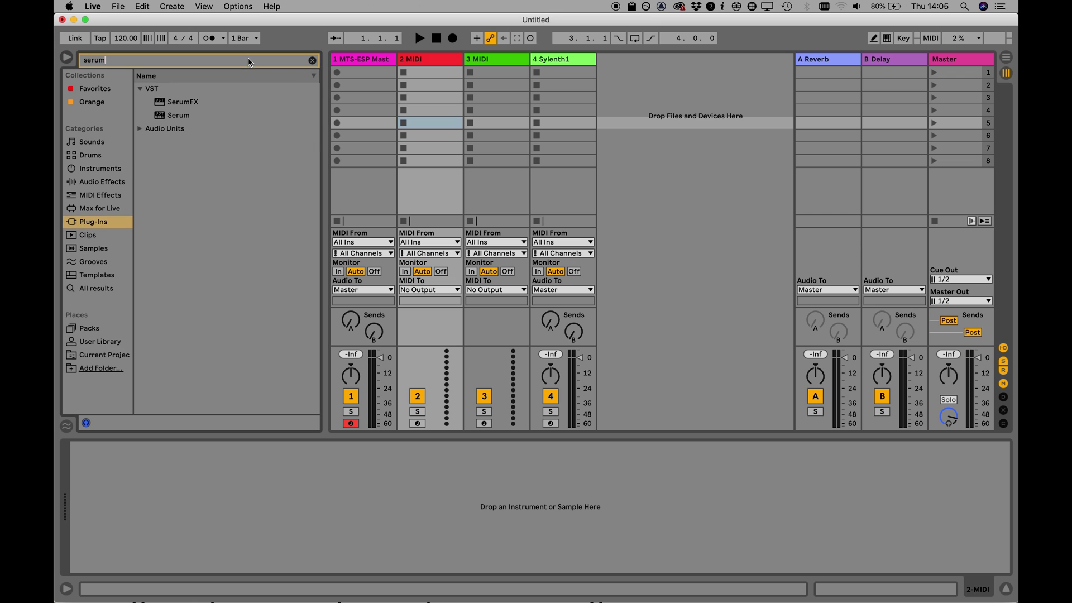
click(139, 129)
click(149, 117)
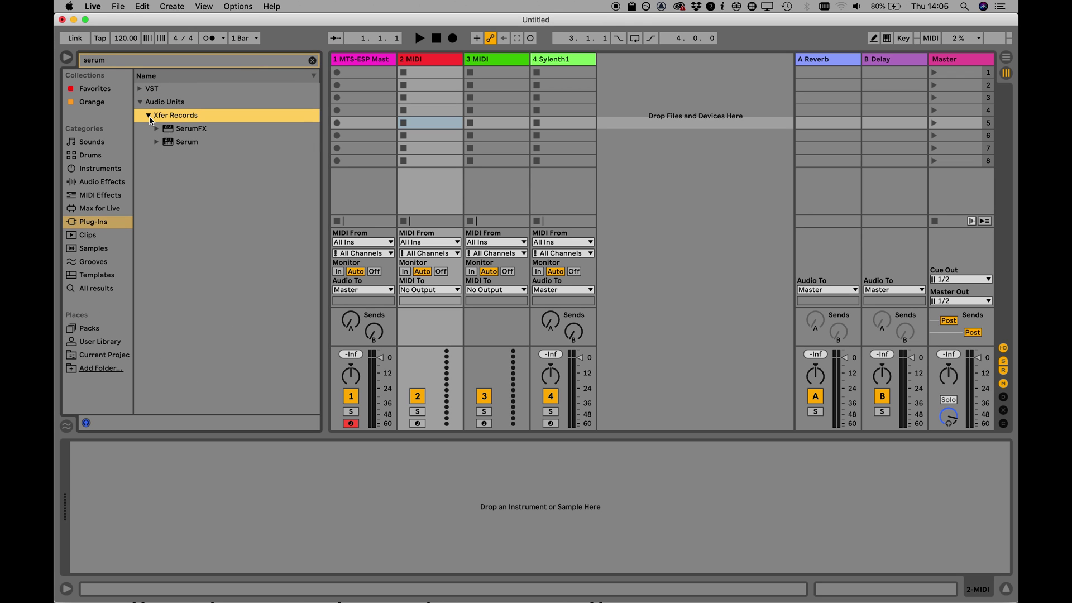
click(182, 143)
double_click(182, 143)
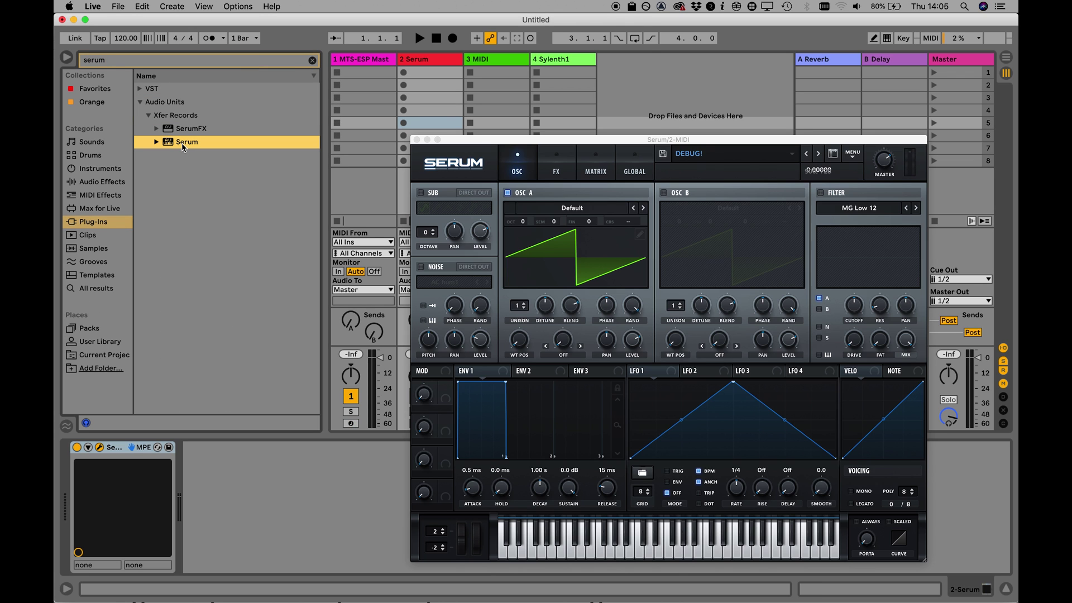
click(625, 156)
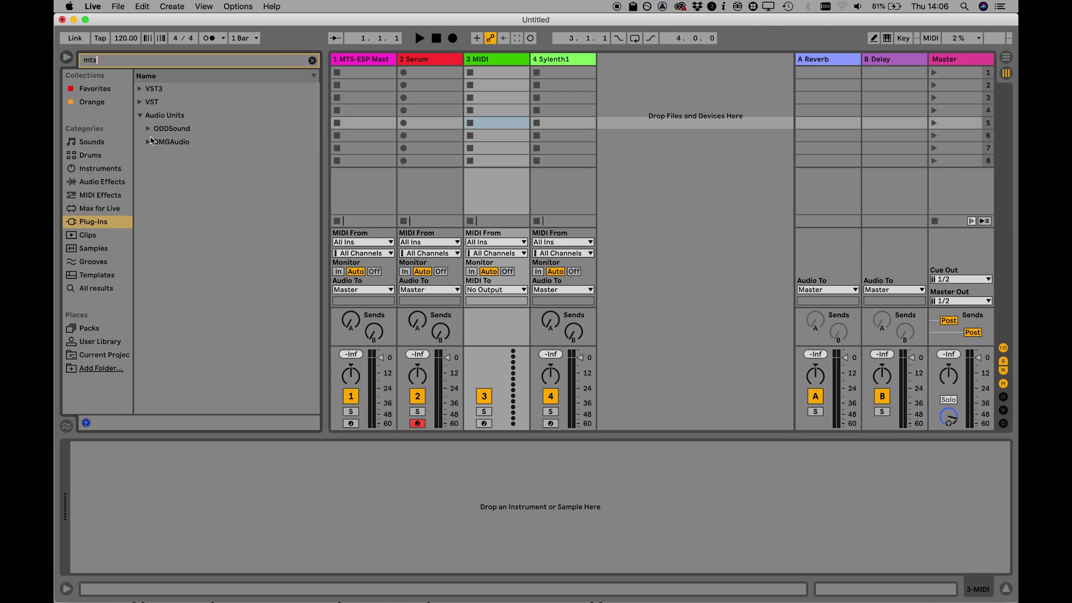
Load the MTS-ESP MIDI Client VST onto track 3 and set its voice mode to POLY MPE
click(140, 102)
double_click(186, 129)
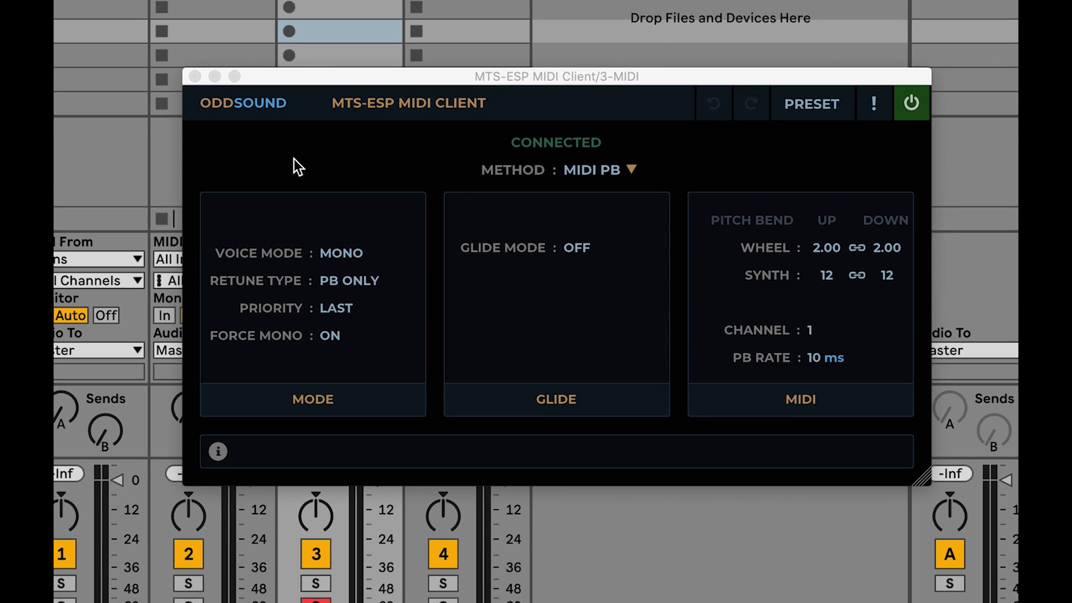
click(397, 249)
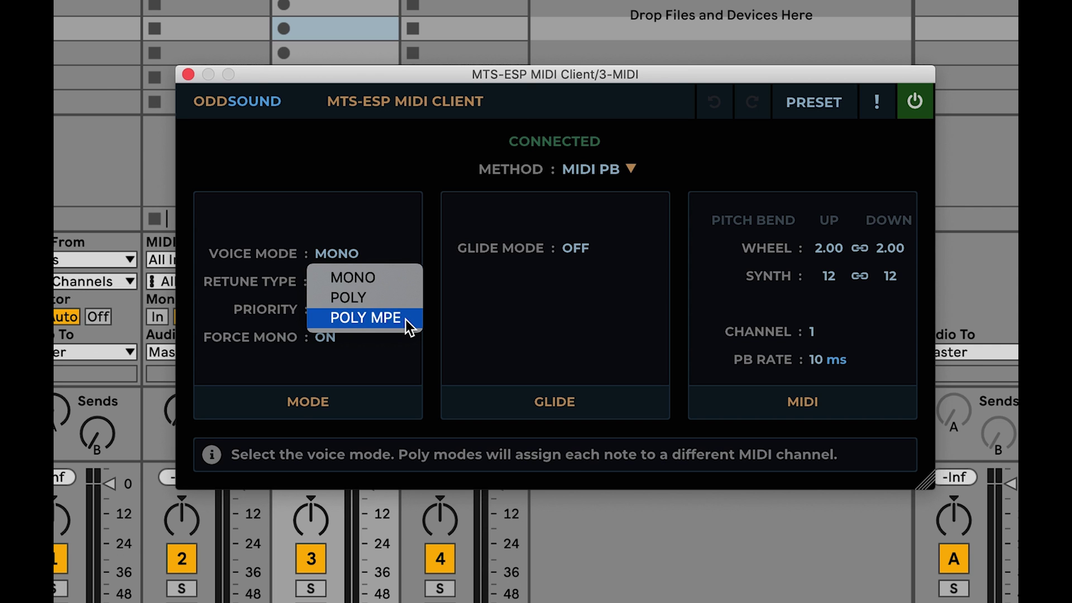
click(366, 317)
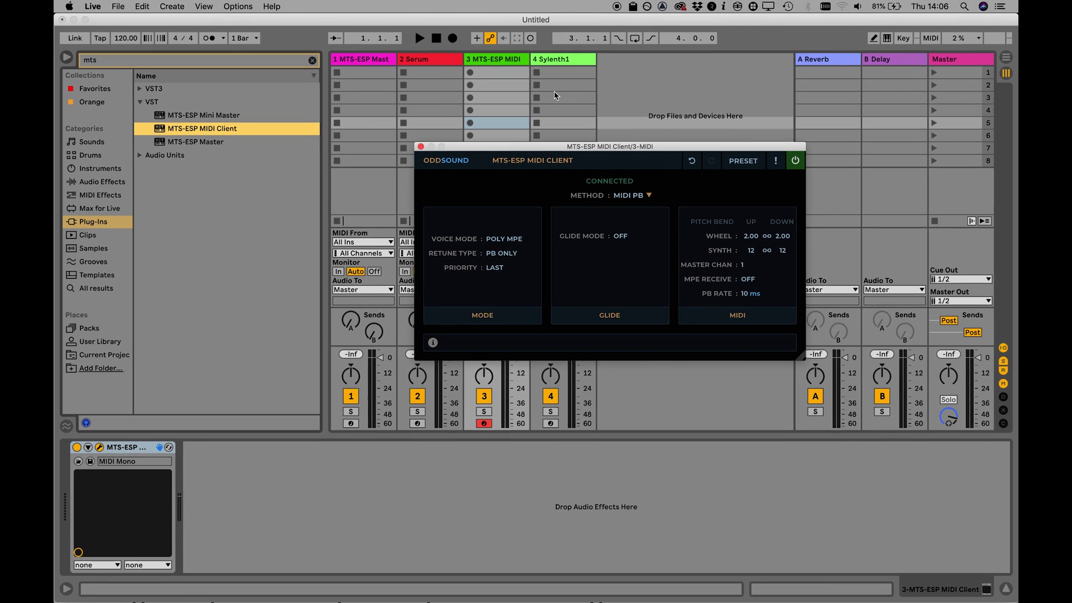
Select the Sylenth1 track and pick the Max for Live MTS-ESP MIDI Client device
click(521, 5)
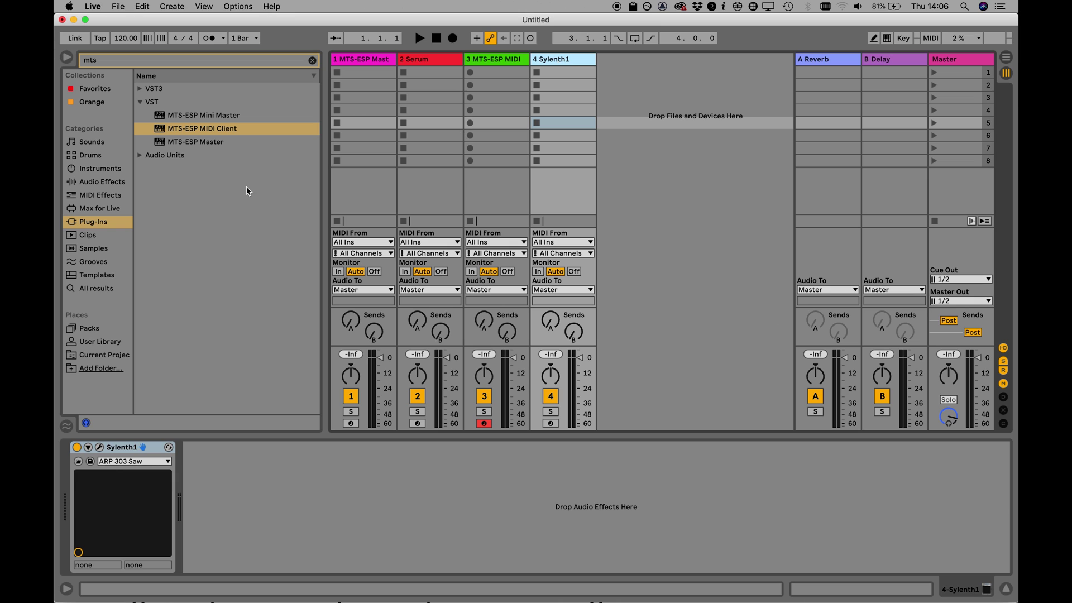
click(105, 210)
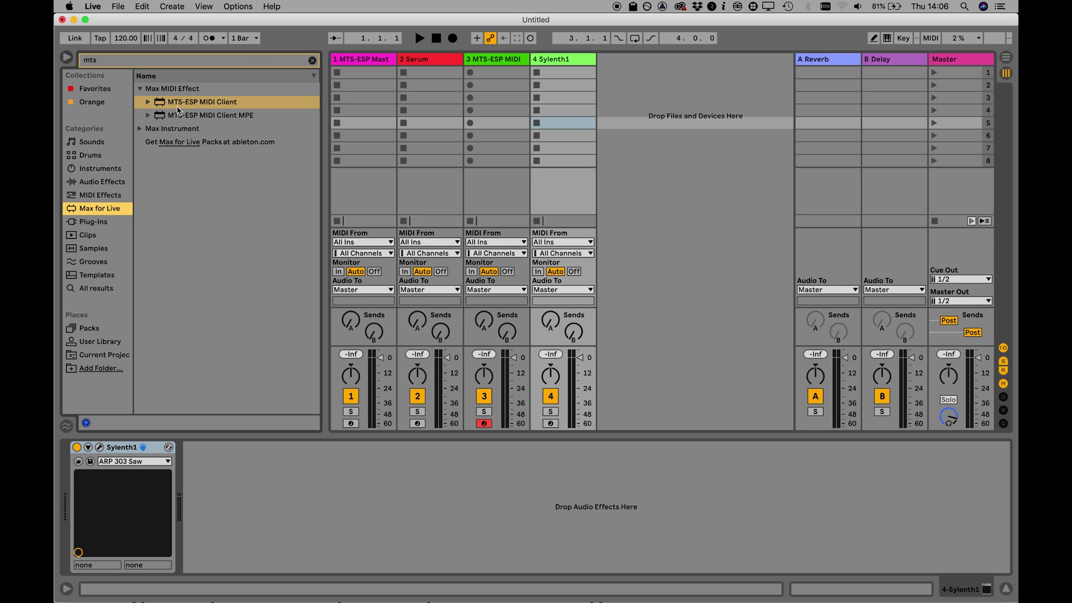
click(180, 108)
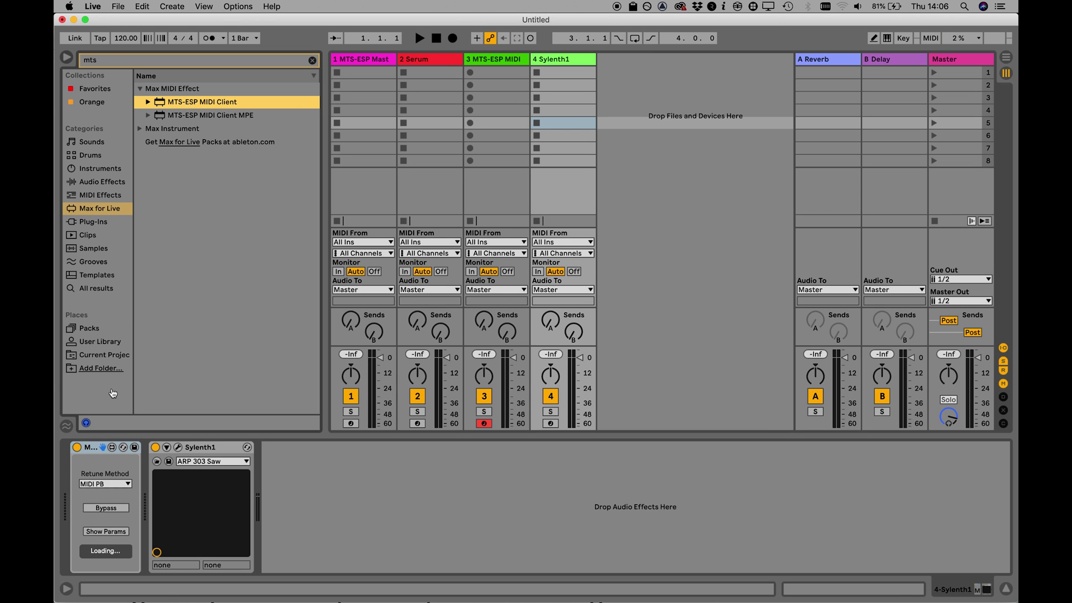
click(92, 553)
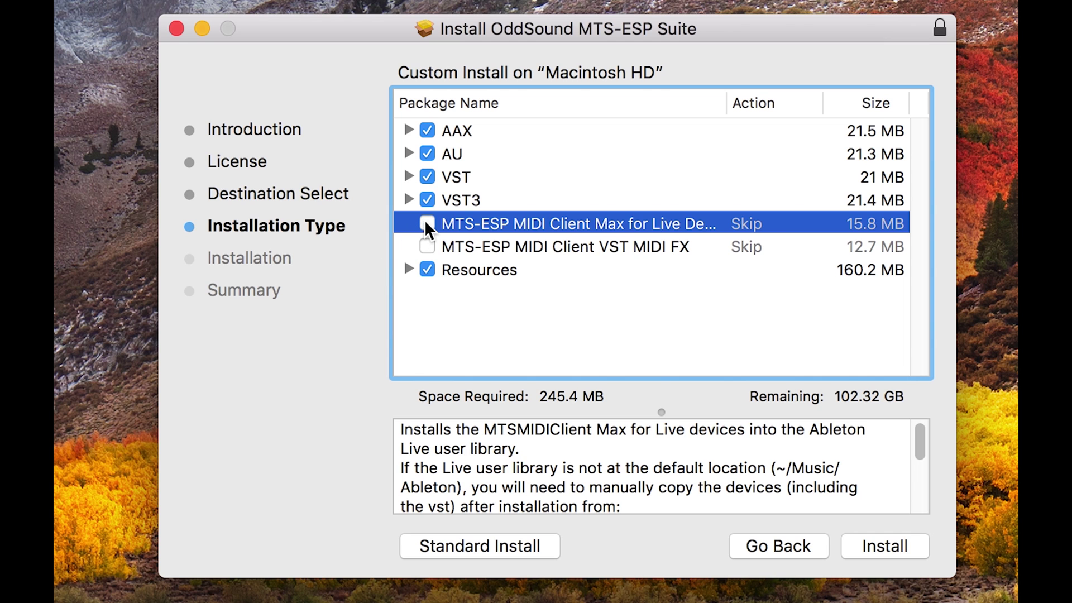
Tick the MTS-ESP MIDI Client Max for Live Devices package, raising required space to 261.1 MB
click(426, 223)
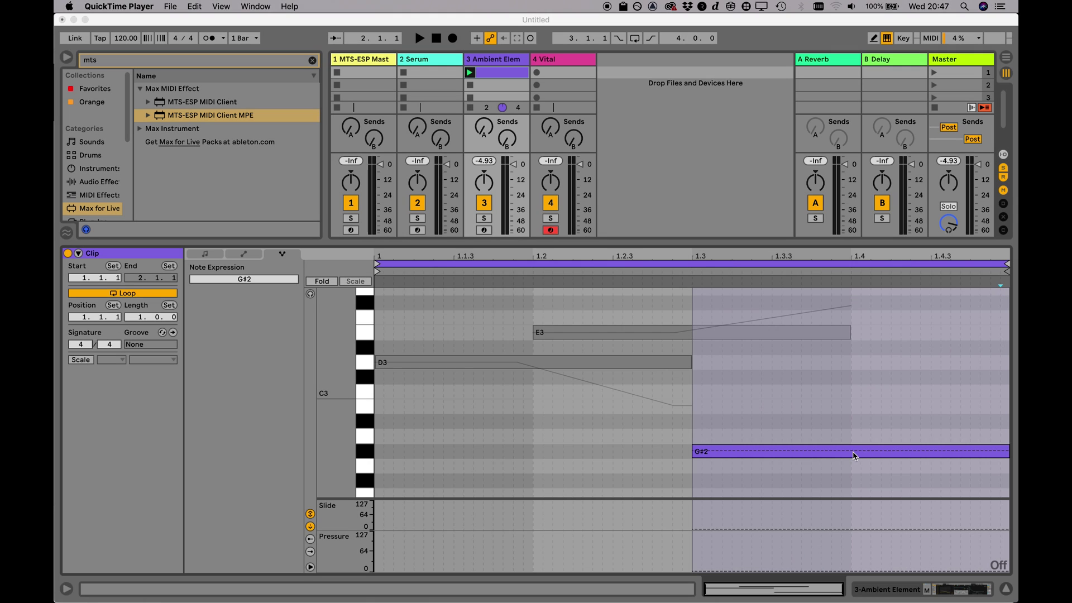
Bend the G#2 note's pitch expression up +2.93 st and back, and show the Ambient Element track
click(852, 453)
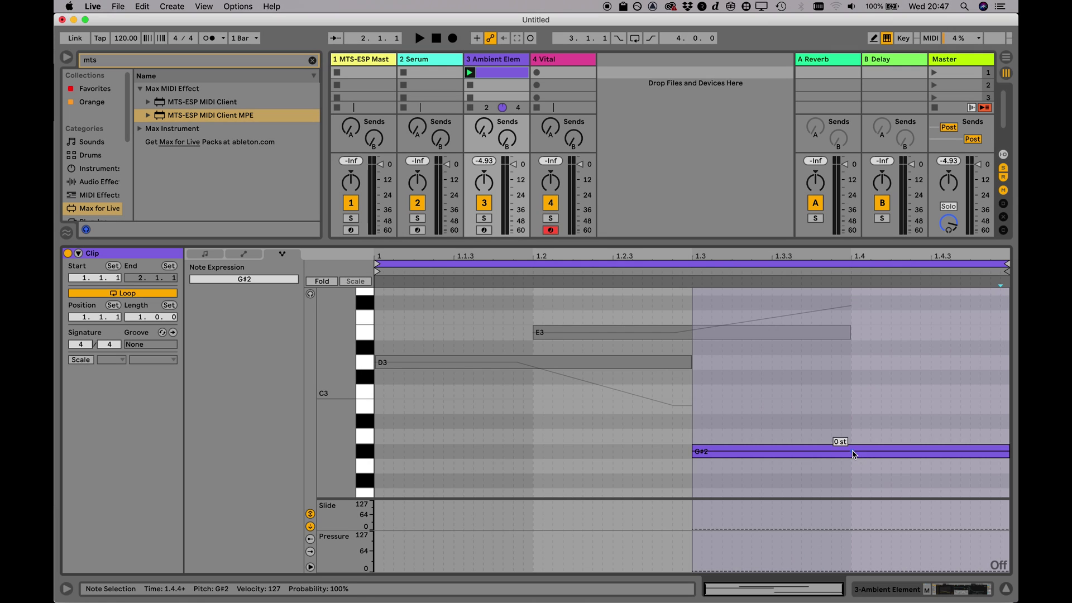
double_click(997, 451)
double_click(862, 451)
drag(928, 450, 928, 407)
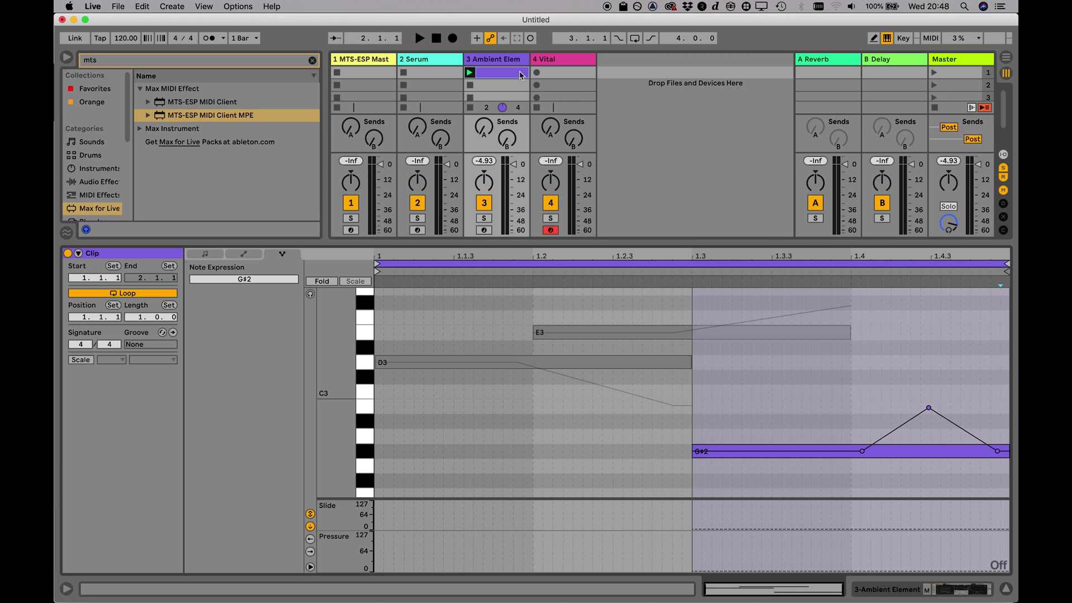
click(505, 63)
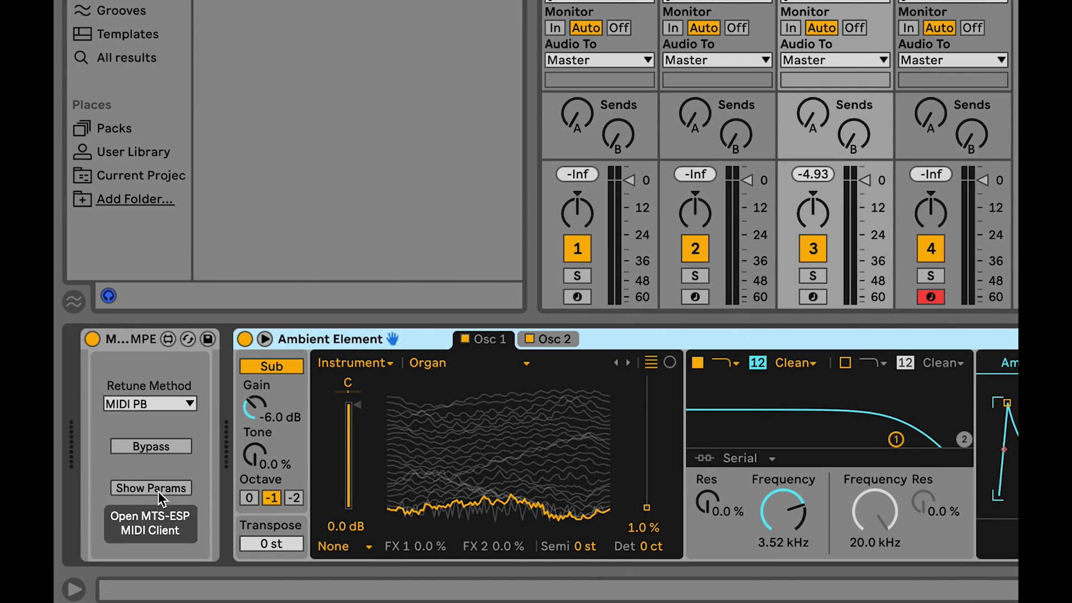
Reveal the MTS-ESP MIDI Client MPE parameters and enable MPE in Vital's Voice panel and device options
click(159, 487)
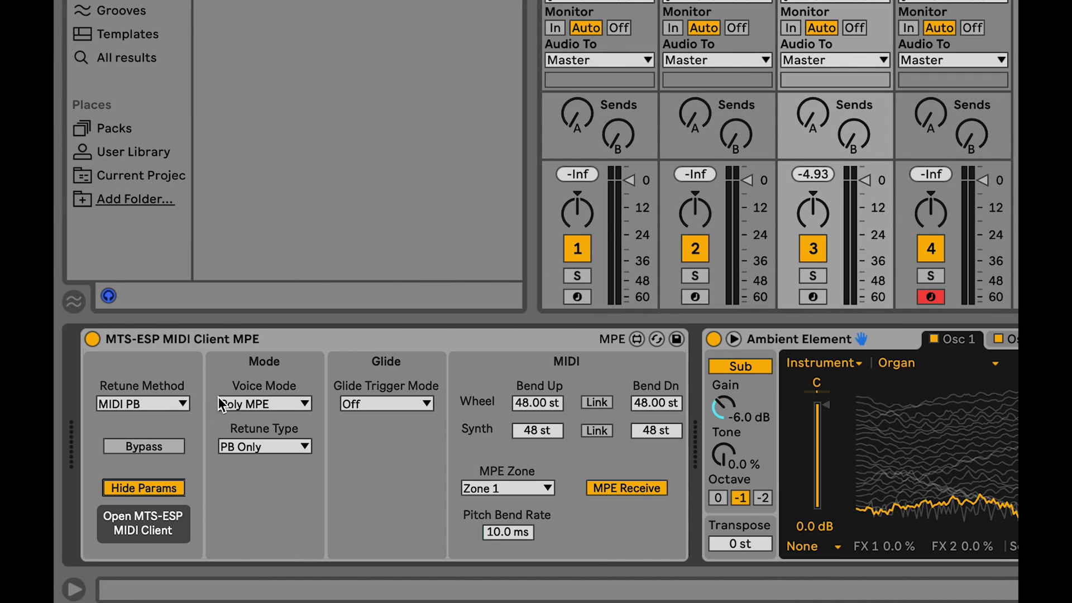
click(288, 346)
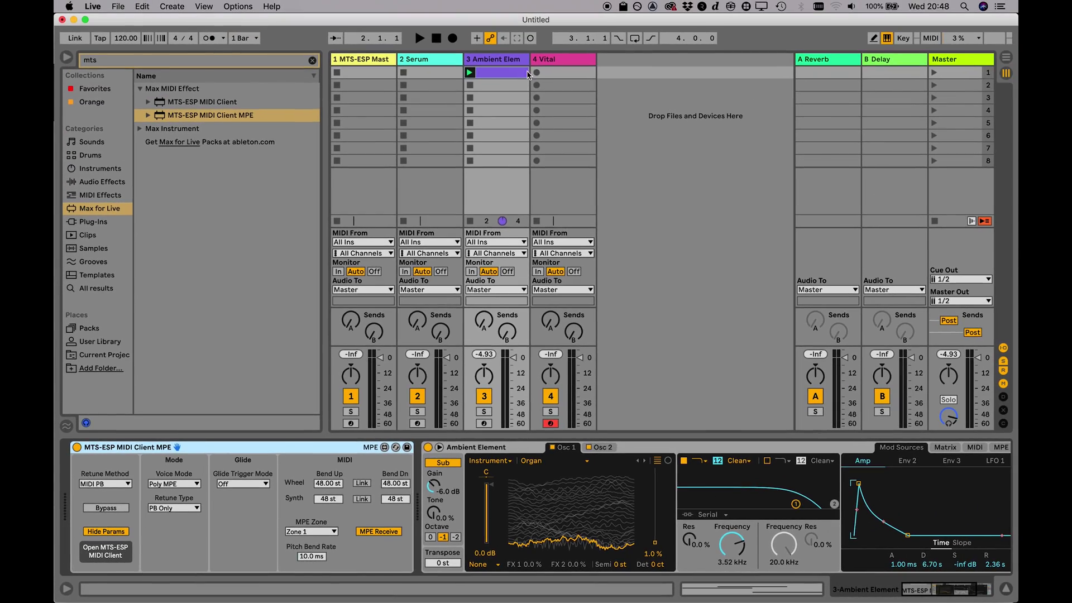
click(547, 59)
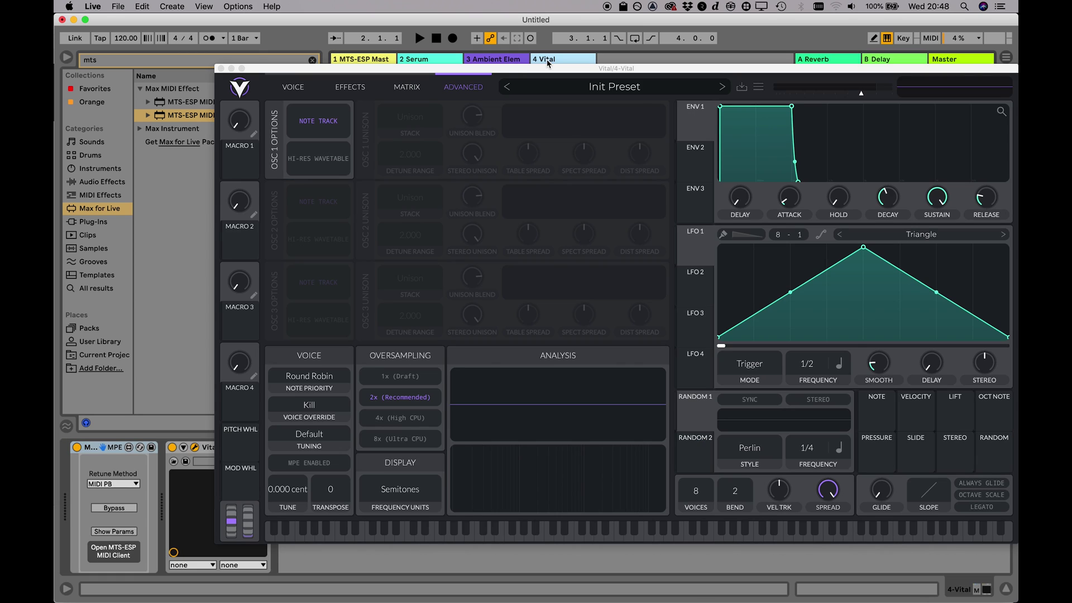
drag(296, 71, 664, 74)
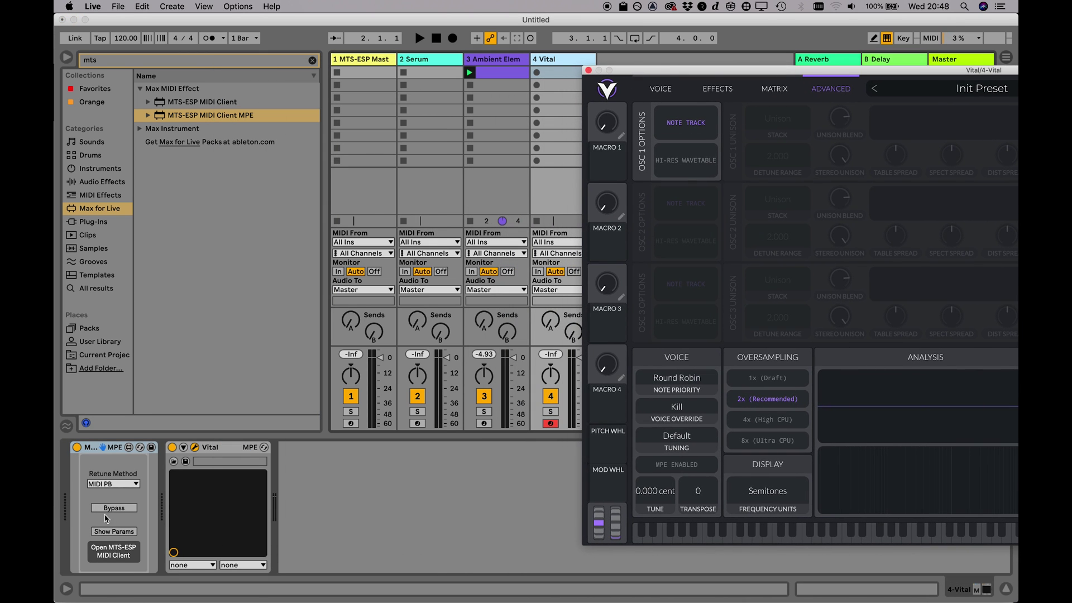
click(114, 531)
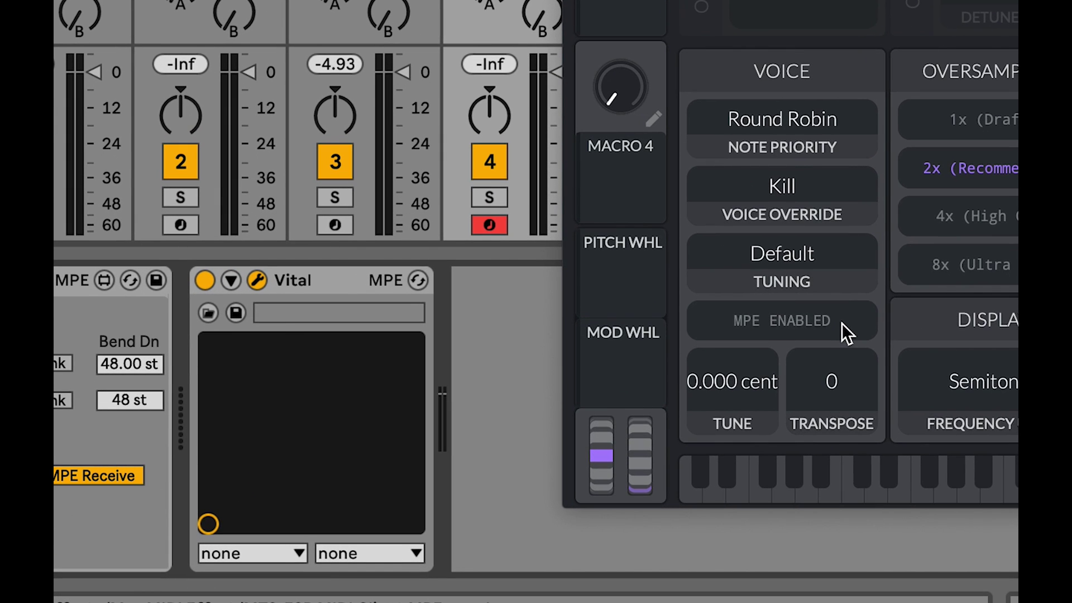
click(762, 408)
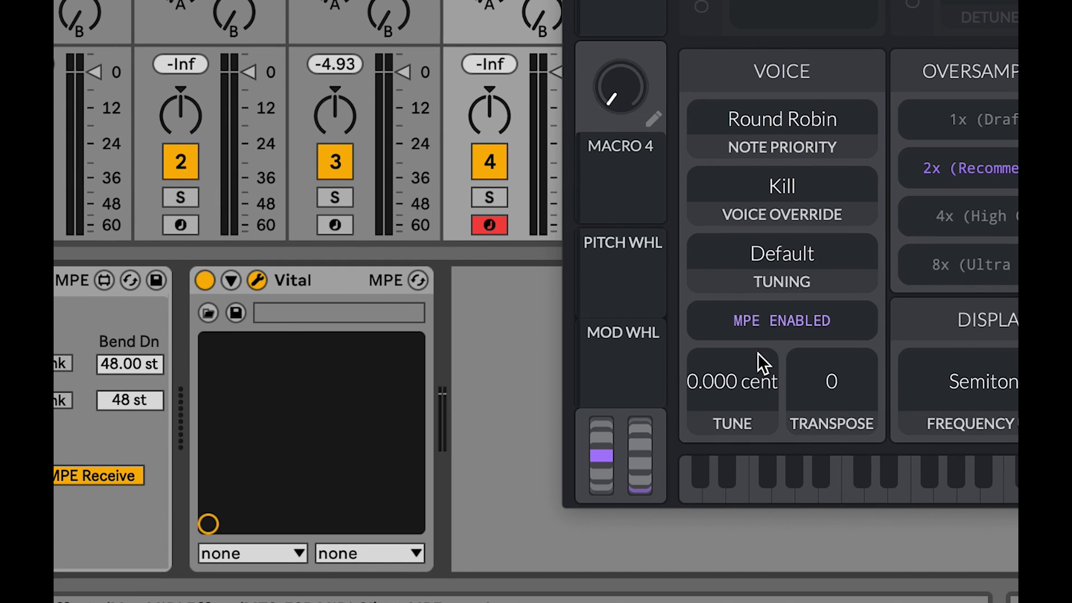
right_click(337, 277)
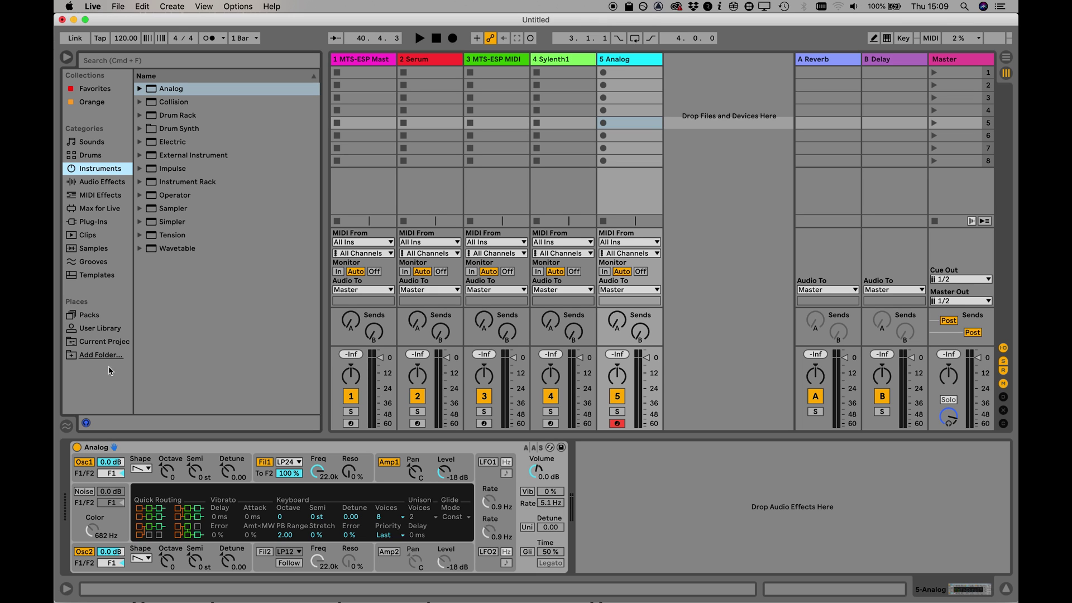
Insert the Max for Live MTS-ESP MIDI Client before the Analog synth
click(104, 210)
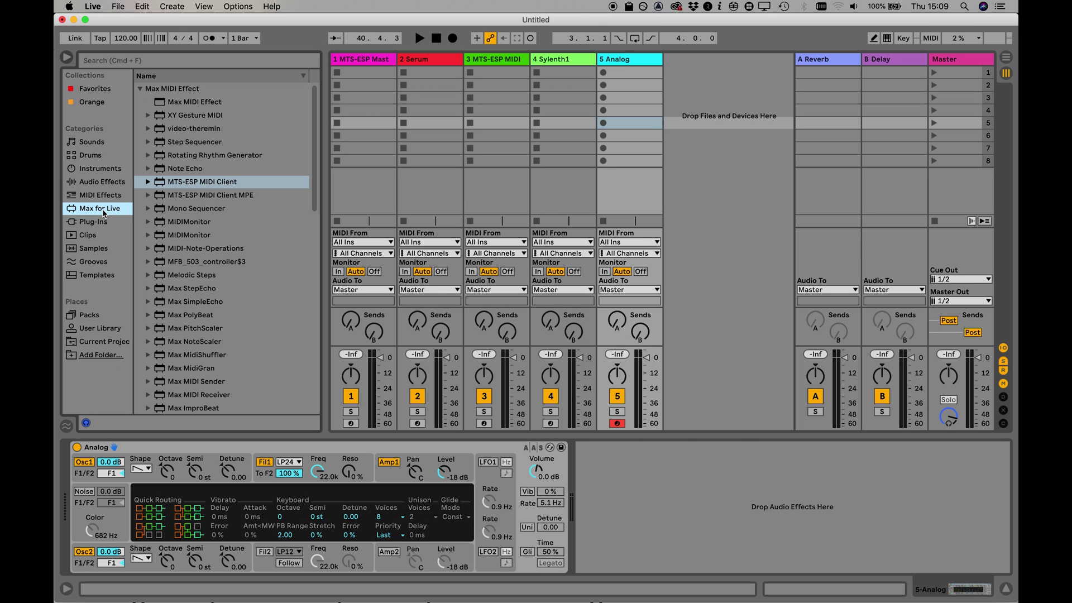
click(148, 62)
text(mts)
drag(173, 96, 79, 491)
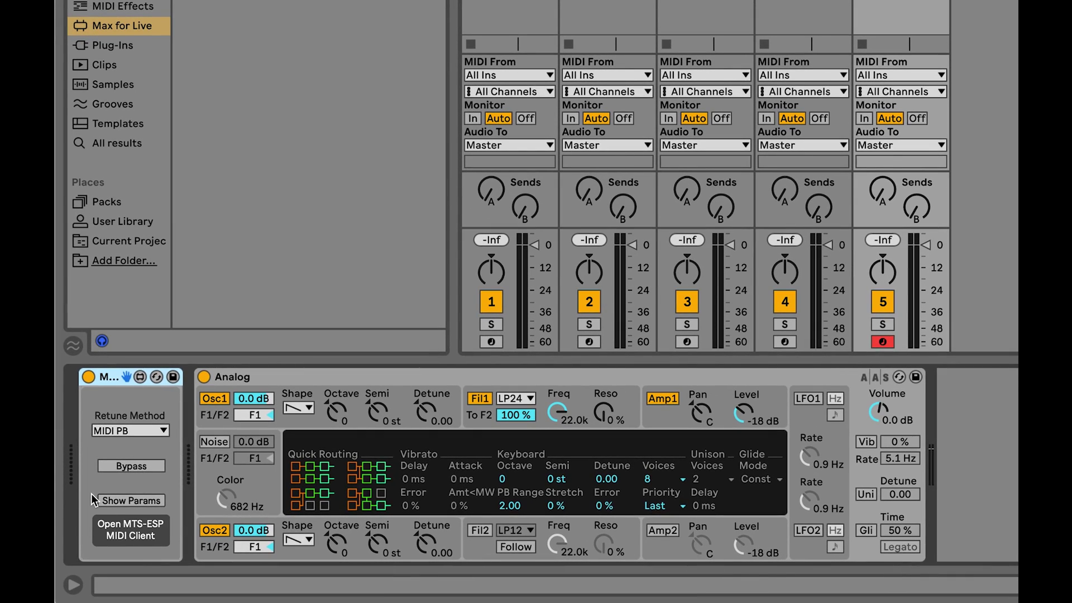
Set Analog's pitch-bend range to 12 in the MTS-ESP client parameters
click(110, 496)
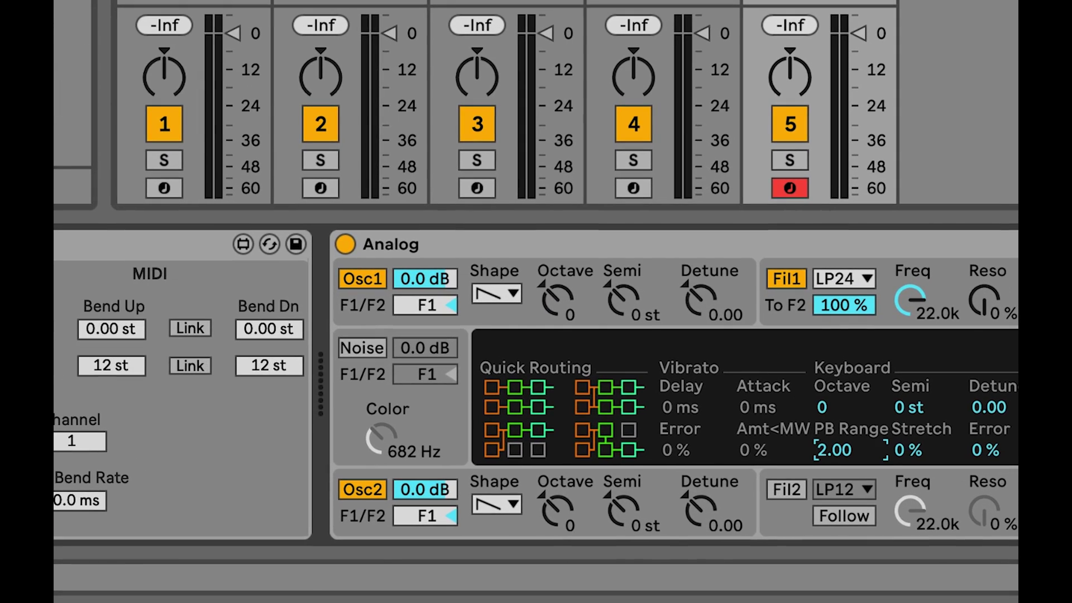
text(12)
key(Return)
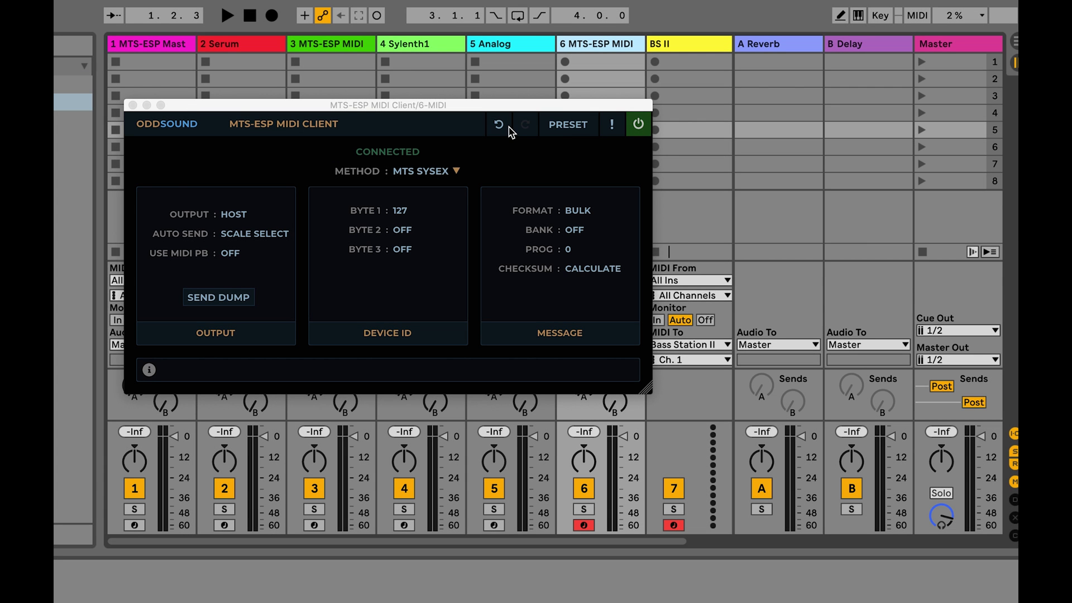
Load the Hardware > Novation > Bass Station II preset and send output to Bass Station II
click(558, 124)
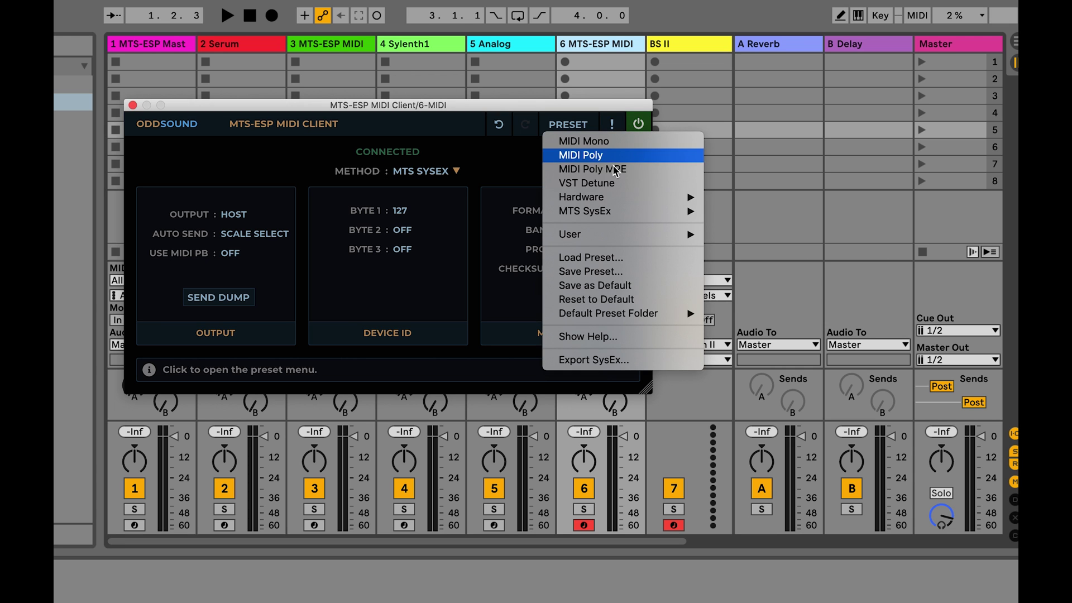
mouse_move(652, 217)
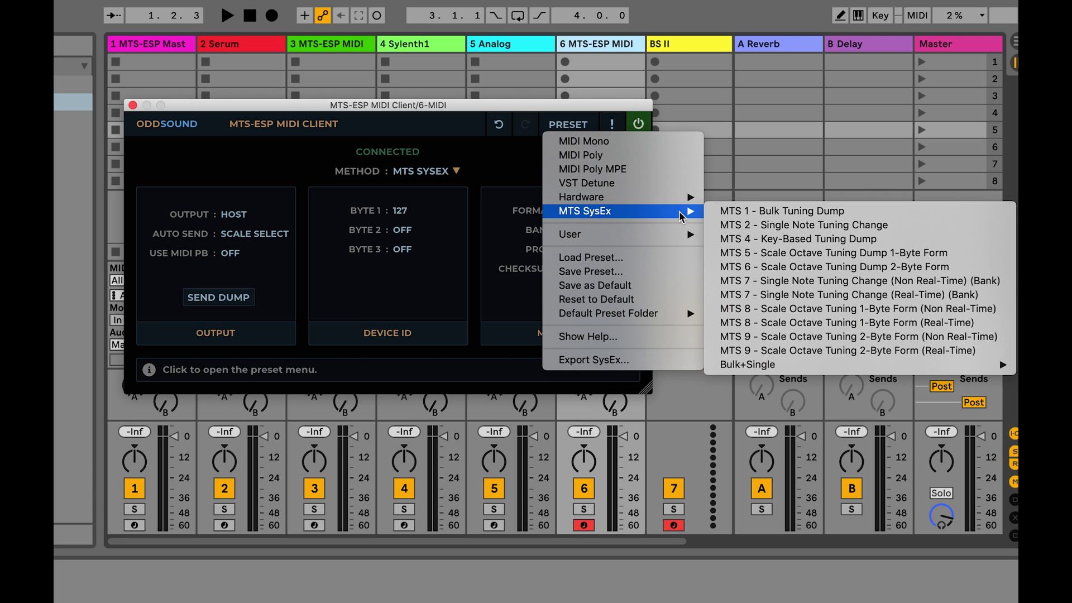
mouse_move(681, 198)
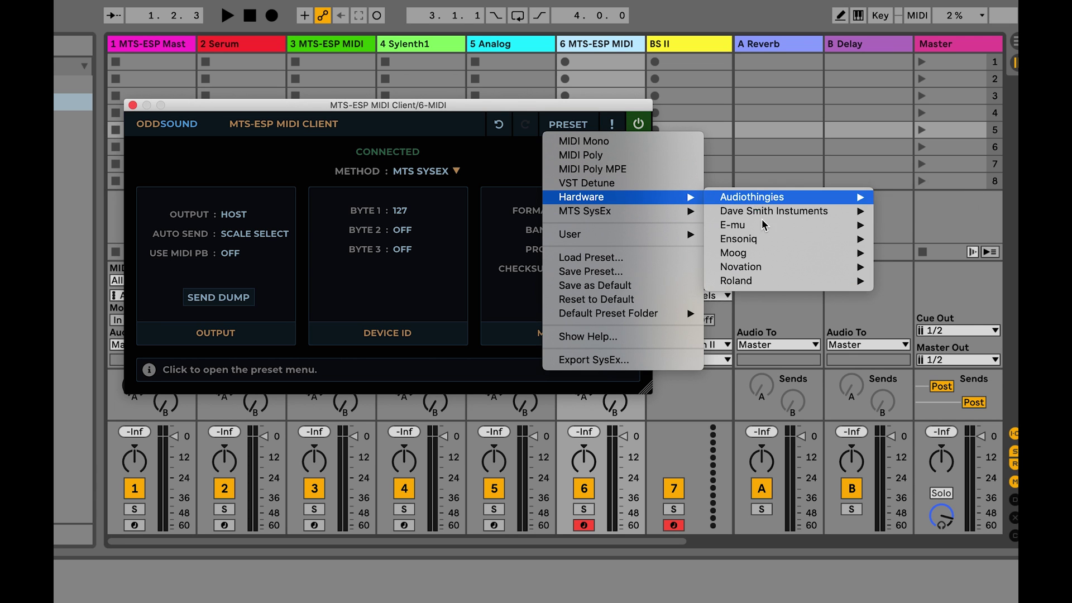
mouse_move(804, 266)
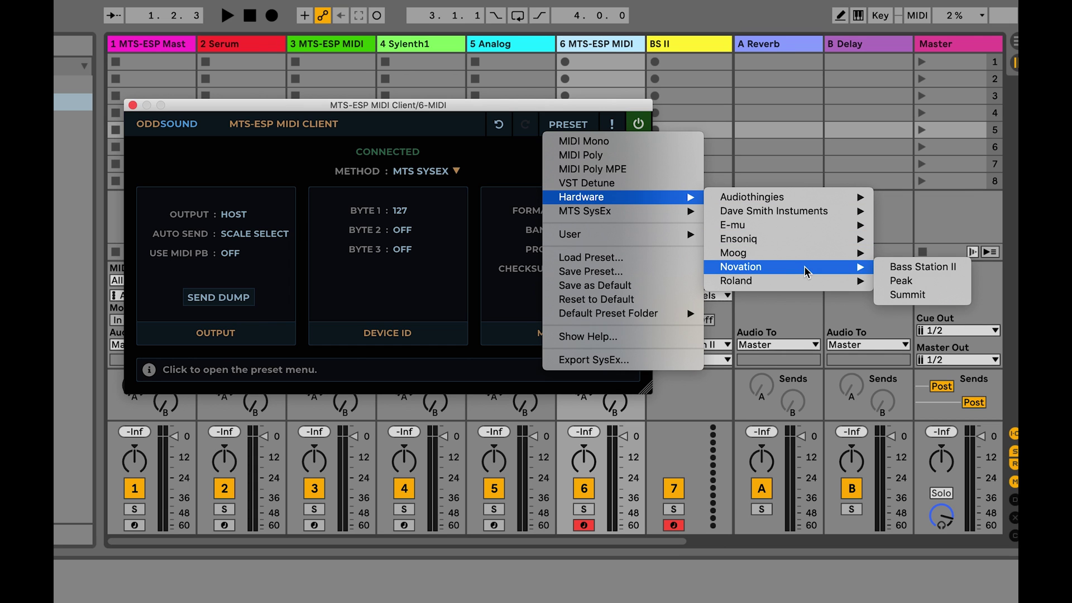
click(893, 268)
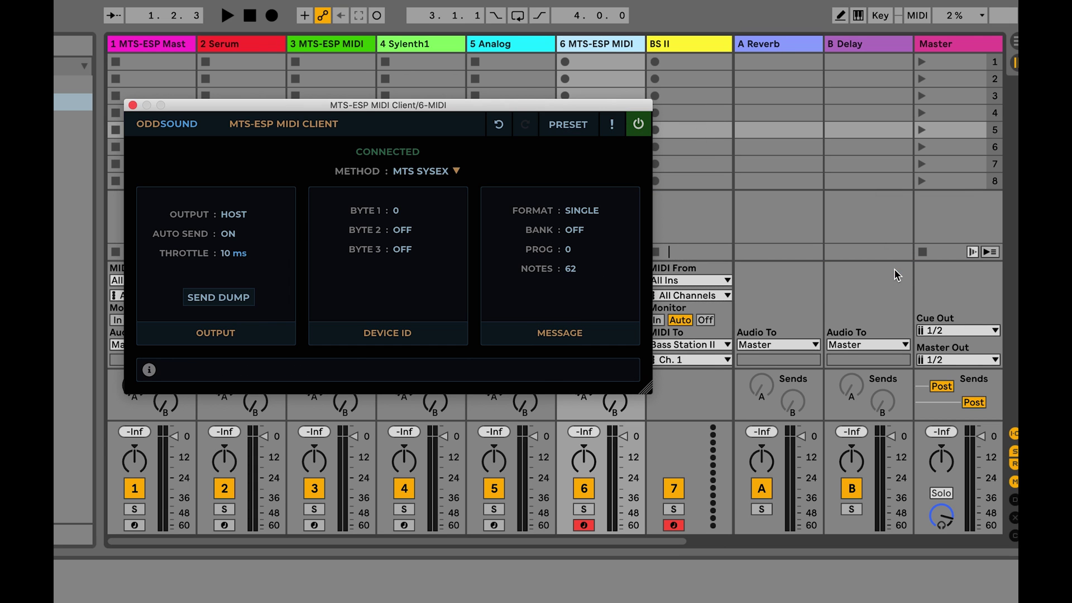
click(235, 214)
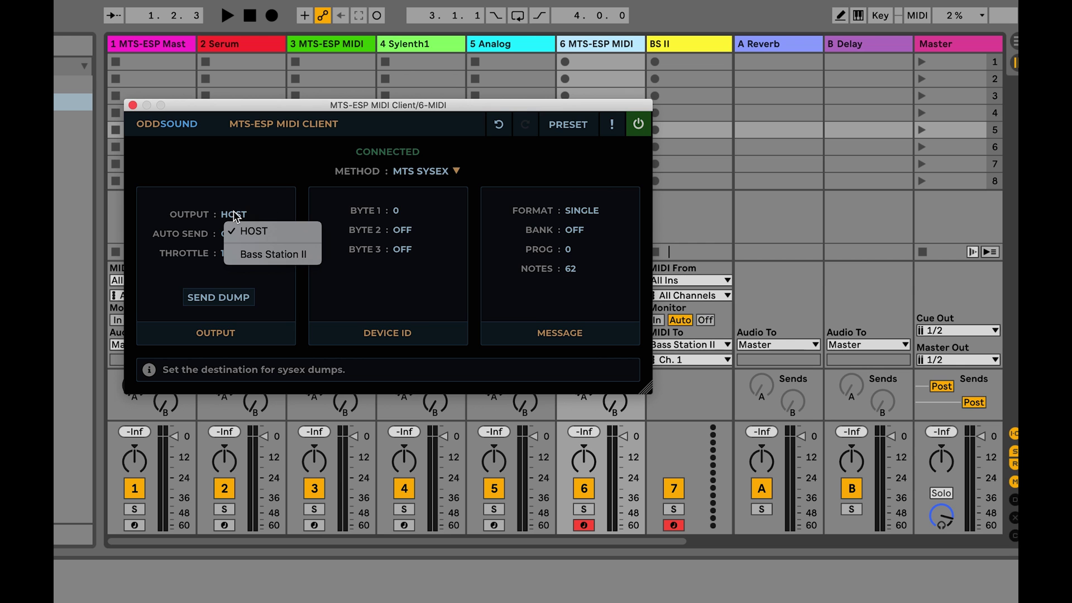
click(307, 256)
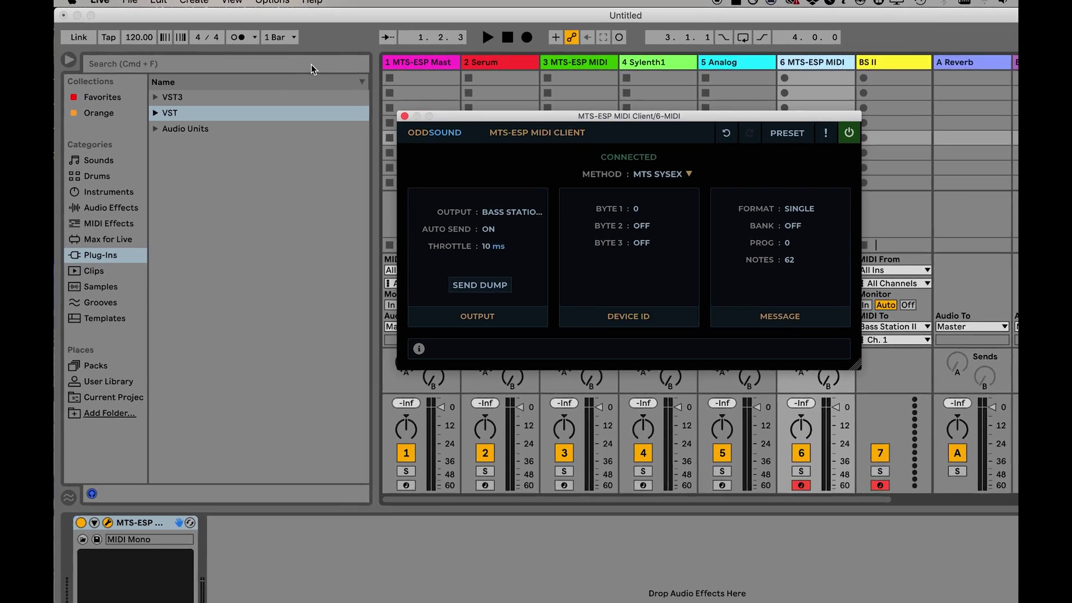
Search 'mts' and expand the VST folder to list the three MTS-ESP plugins
click(271, 61)
text(mts)
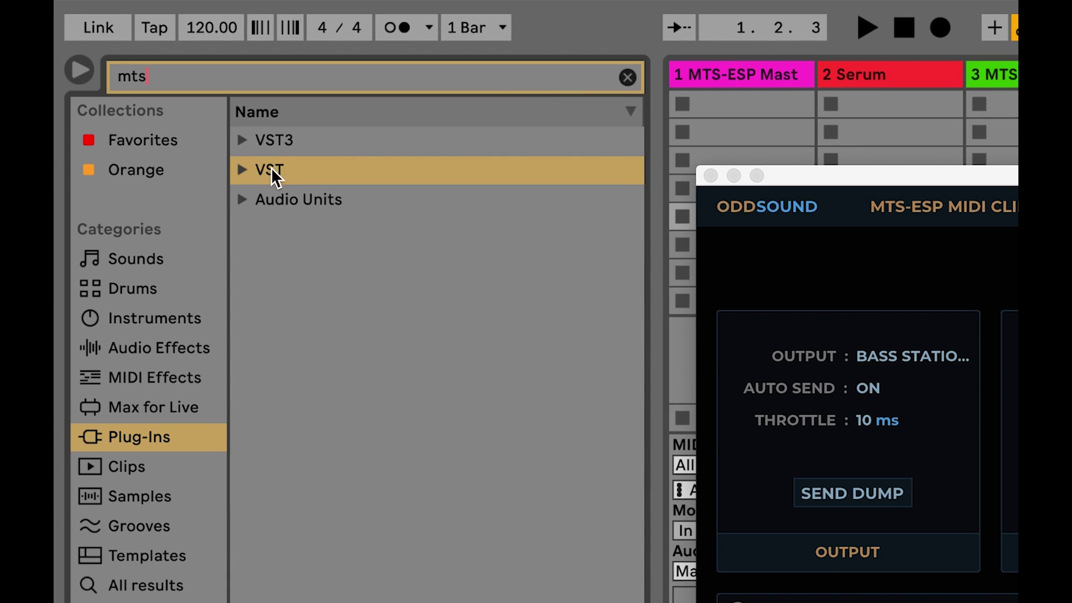
click(248, 170)
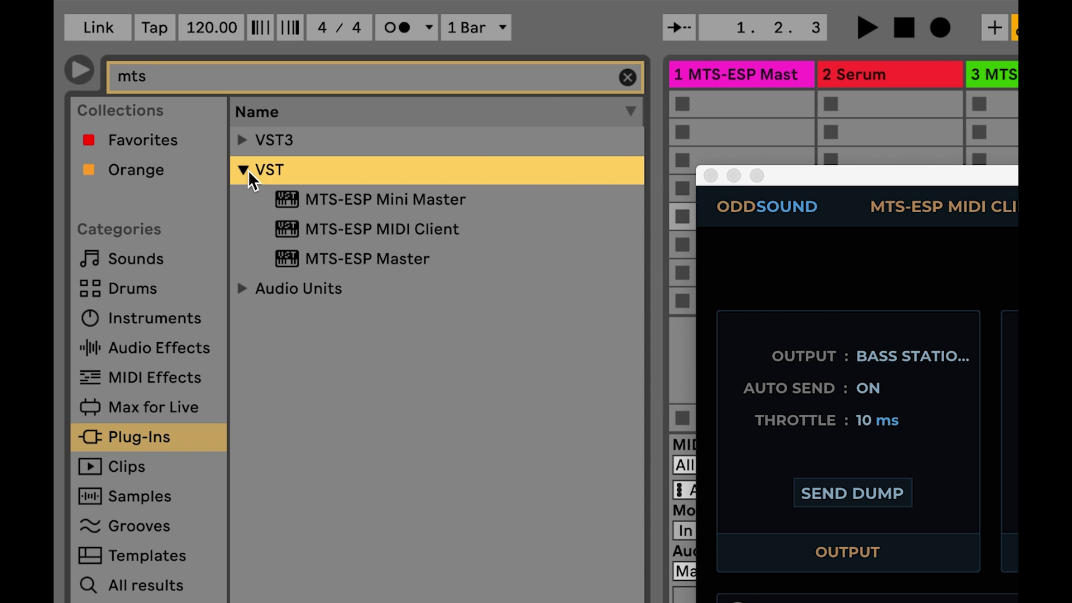
click(511, 227)
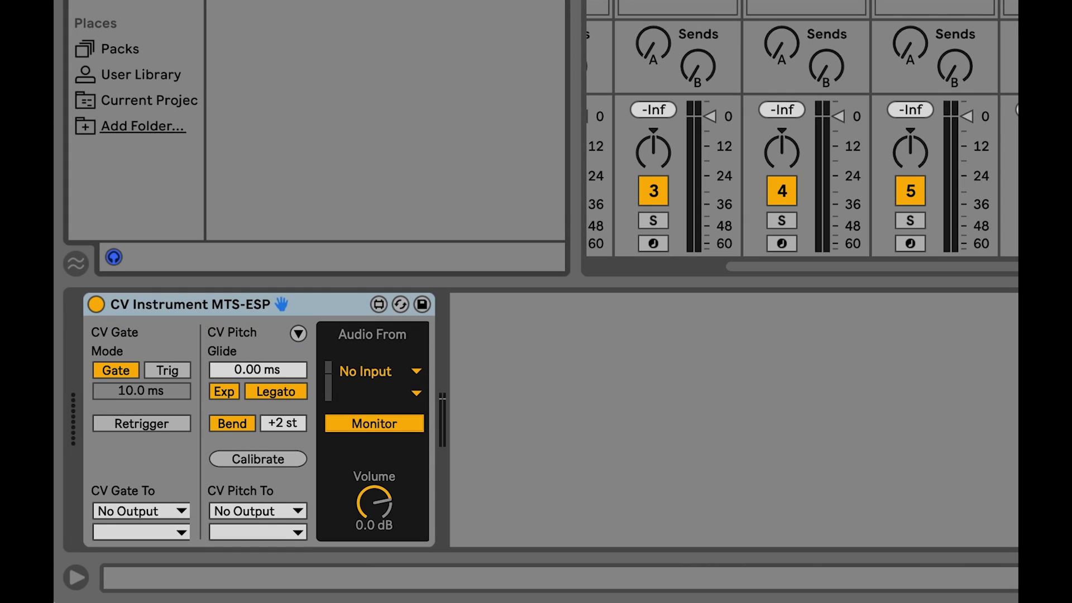
Browse the Max Instrument folder's ESX8CV and CV Instrument MTS-ESP devices
scroll(134, 112, up, 1)
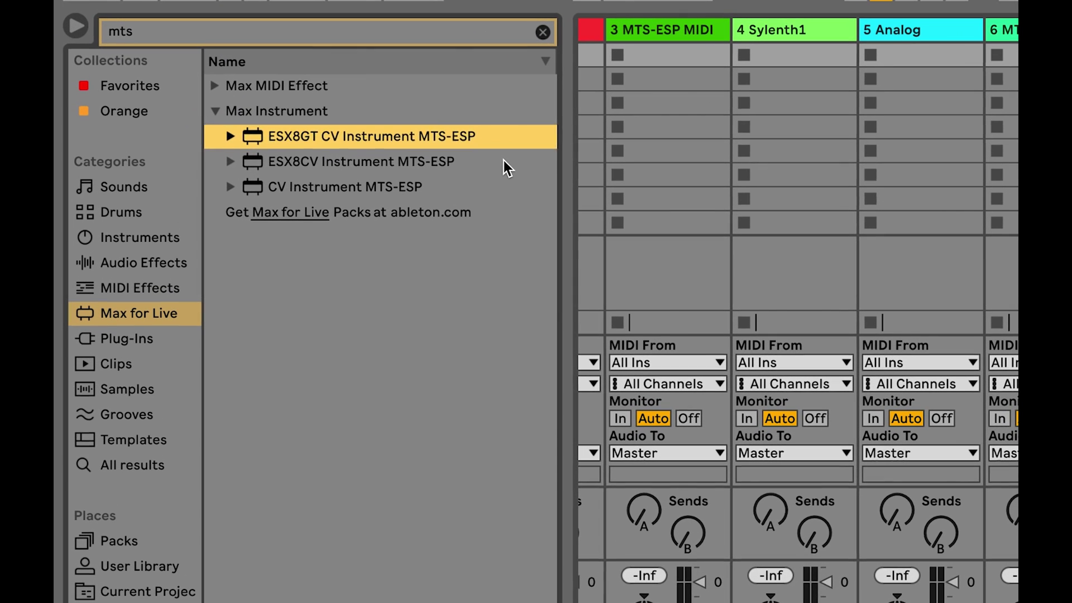
click(507, 167)
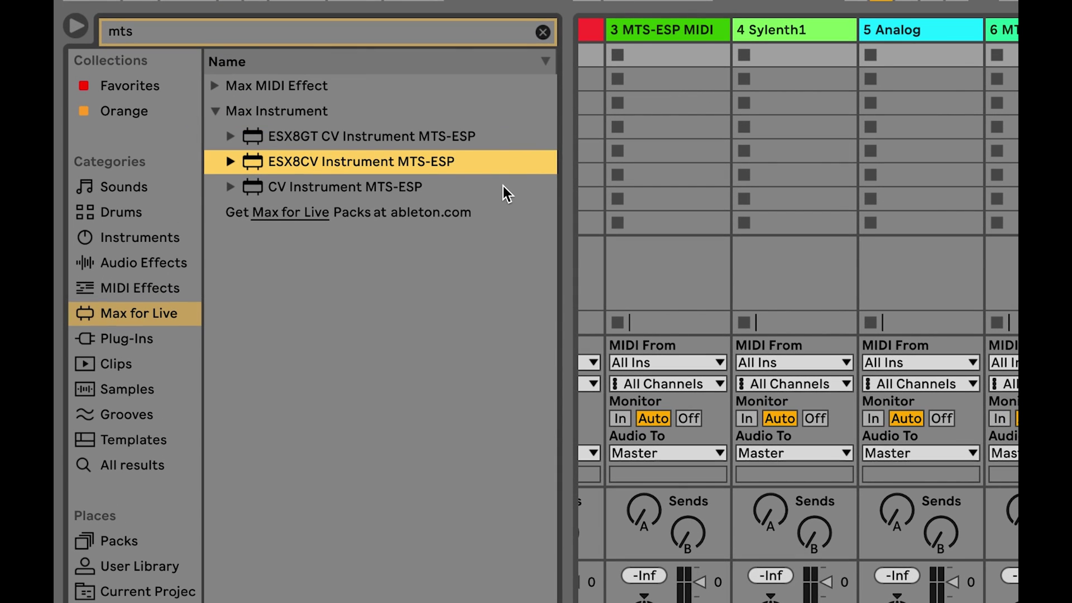
click(503, 187)
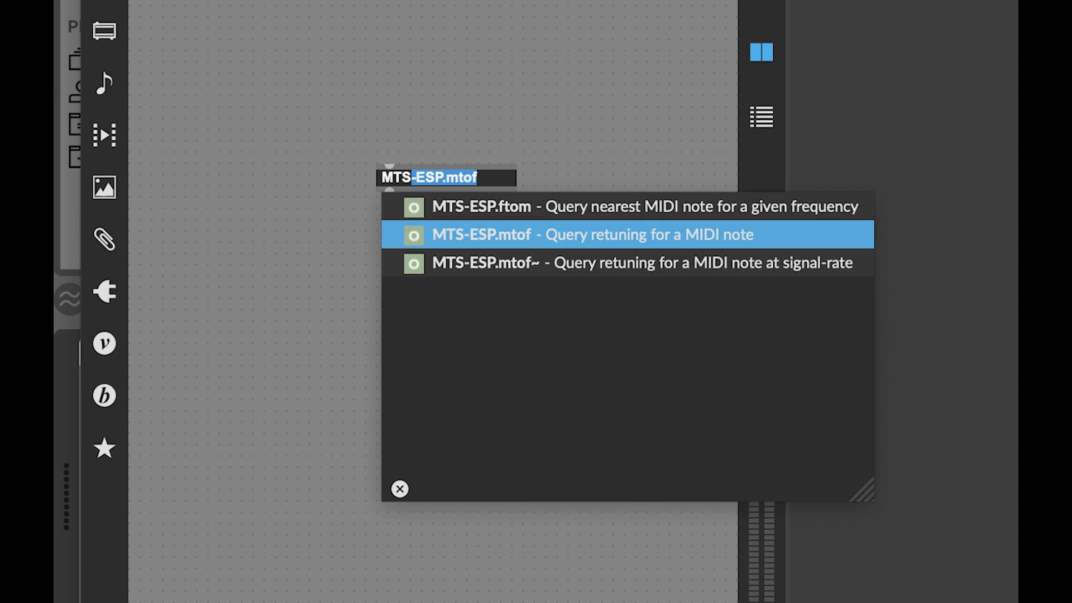
Add an MTS-ESP.mtof object to the Max patch and open its help patch
key(Up)
key(Return)
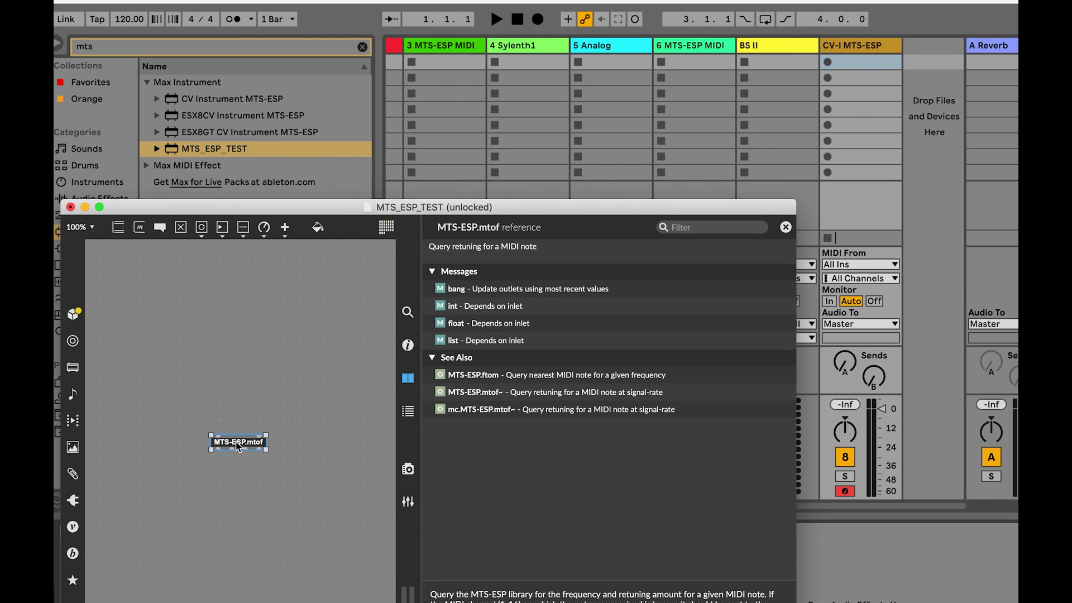
right_click(238, 445)
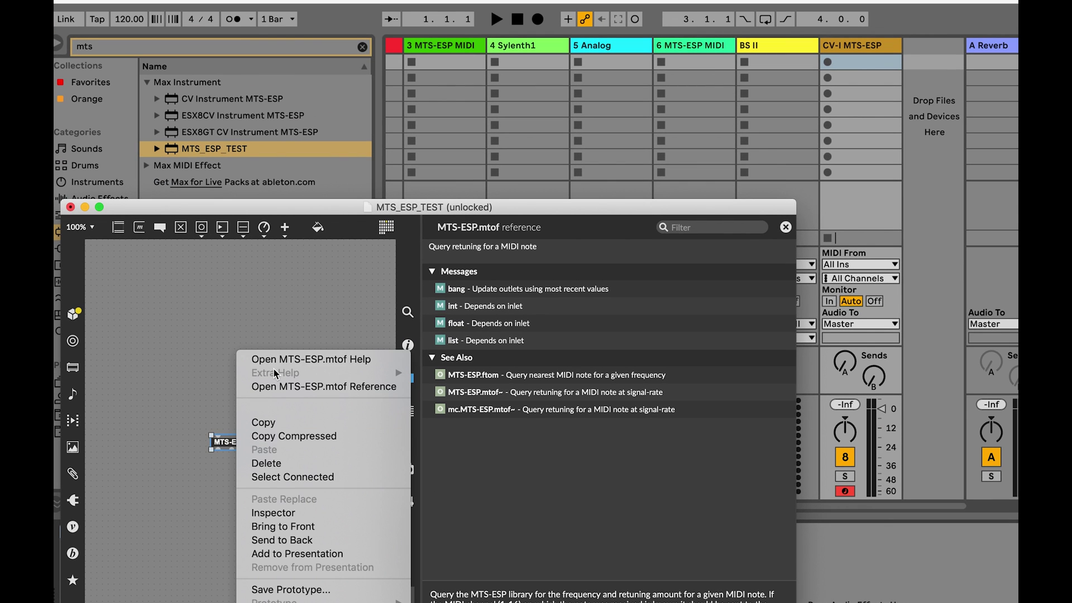
click(276, 358)
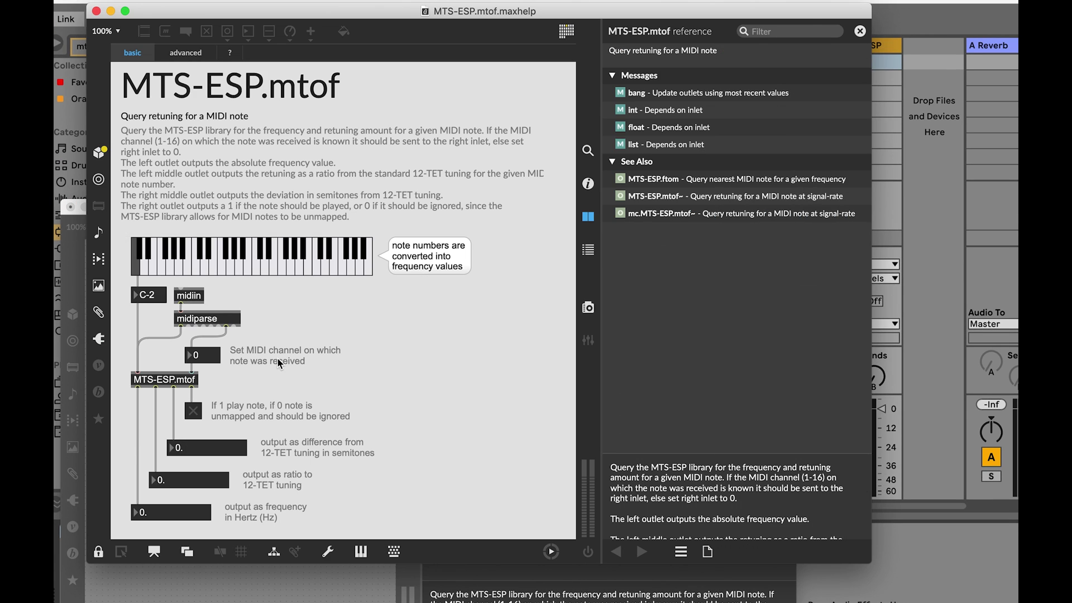